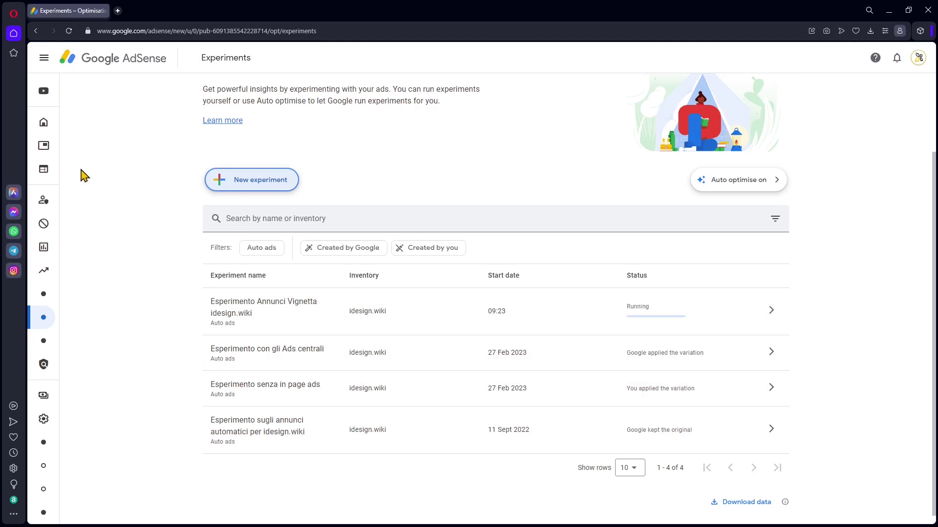
- Collapse and re-expand the Optimisation section in the side menu
{"action": "mouse_move", "coordinate": [48, 168]}
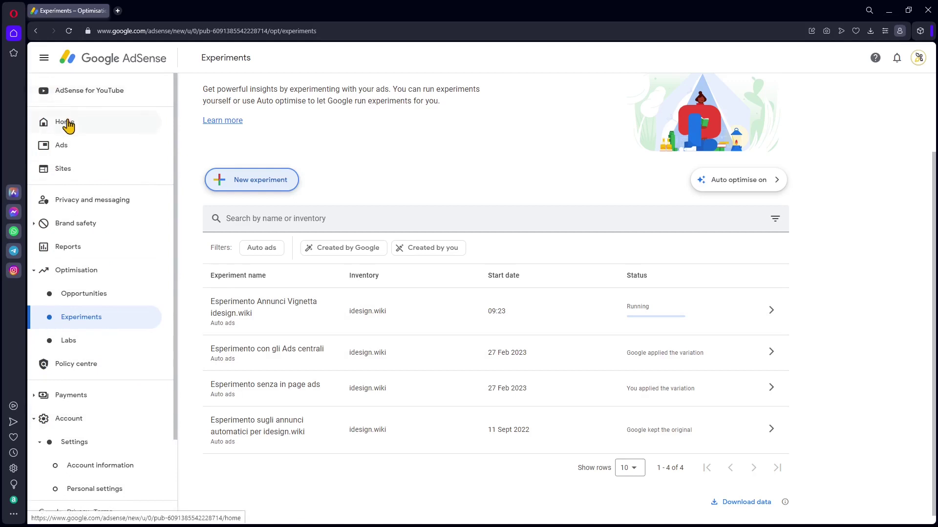
{"action": "left_click", "coordinate": [35, 272]}
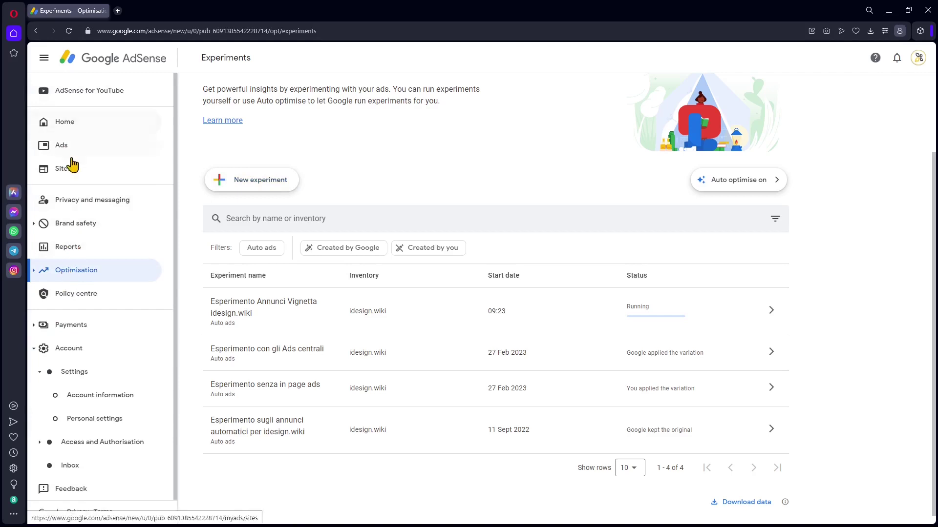
{"action": "left_click", "coordinate": [37, 275]}
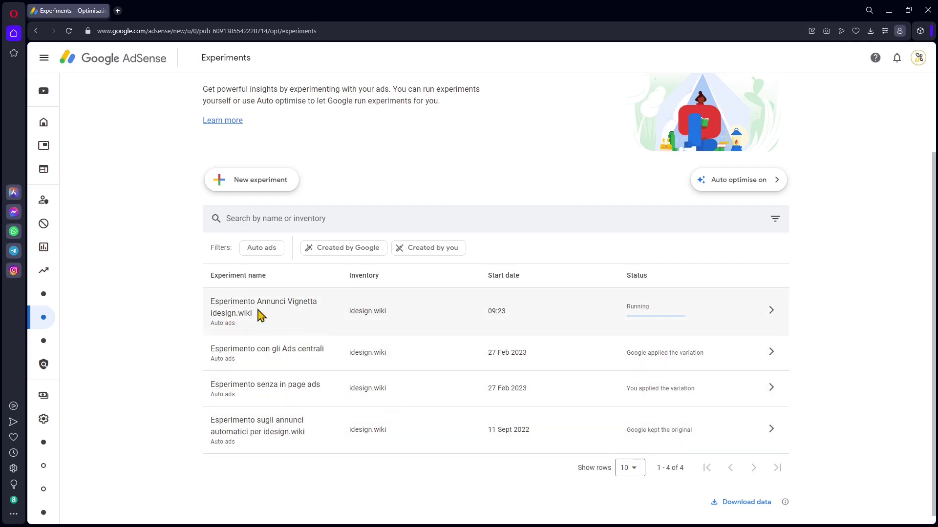
- Review the running Vignetta experiment's details: 90 days left, 50% variation
{"action": "left_click", "coordinate": [772, 312]}
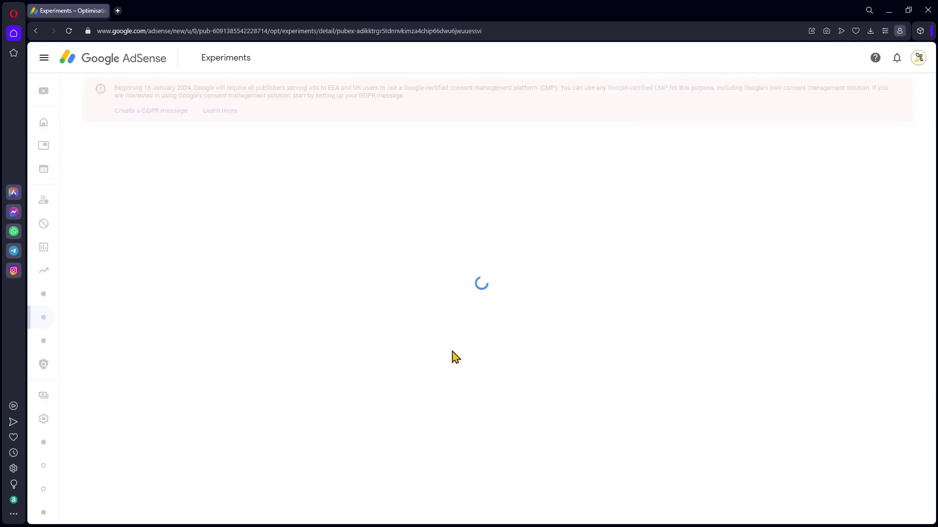
{"action": "scroll", "coordinate": [405, 321], "scroll_direction": "down", "scroll_amount": 1}
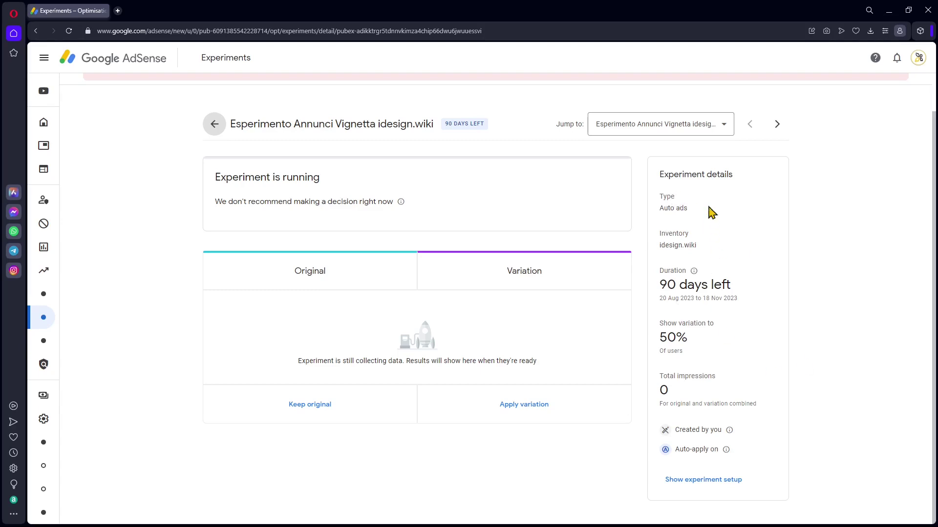
{"action": "mouse_move", "coordinate": [729, 436]}
- Back on Experiments, review the finished Ads centrali results: clear winner, +€3.96 monthly
{"action": "left_click", "coordinate": [214, 123]}
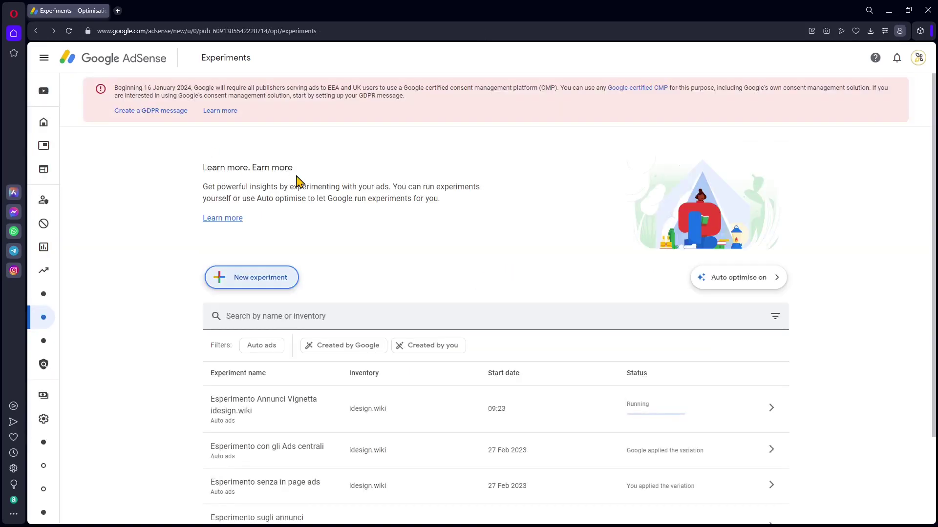
{"action": "scroll", "coordinate": [491, 343], "scroll_direction": "down", "scroll_amount": 2}
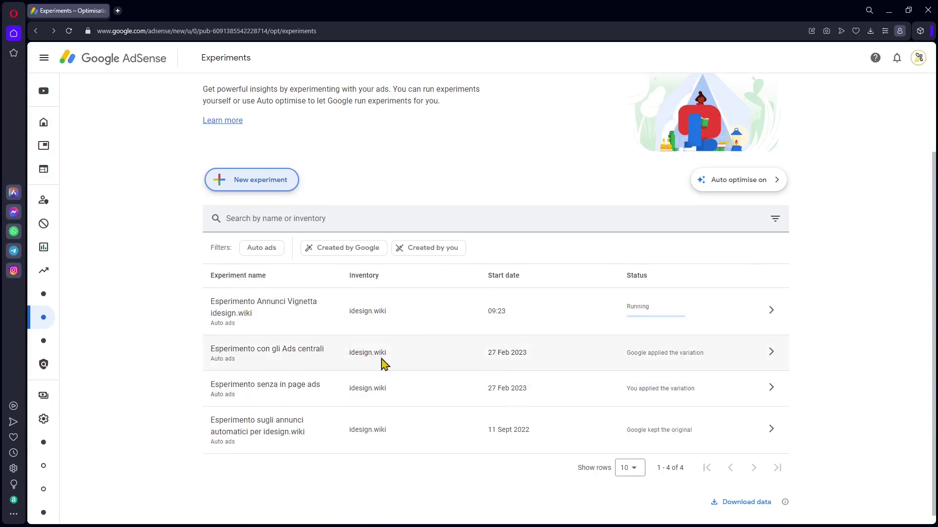
{"action": "left_click", "coordinate": [770, 352]}
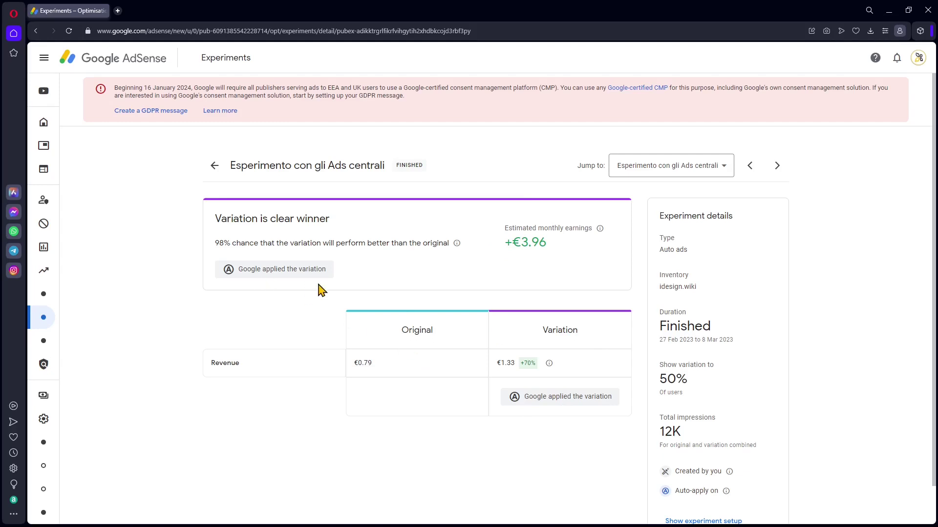
{"action": "mouse_move", "coordinate": [40, 288]}
{"action": "scroll", "coordinate": [678, 312], "scroll_direction": "down", "scroll_amount": 1}
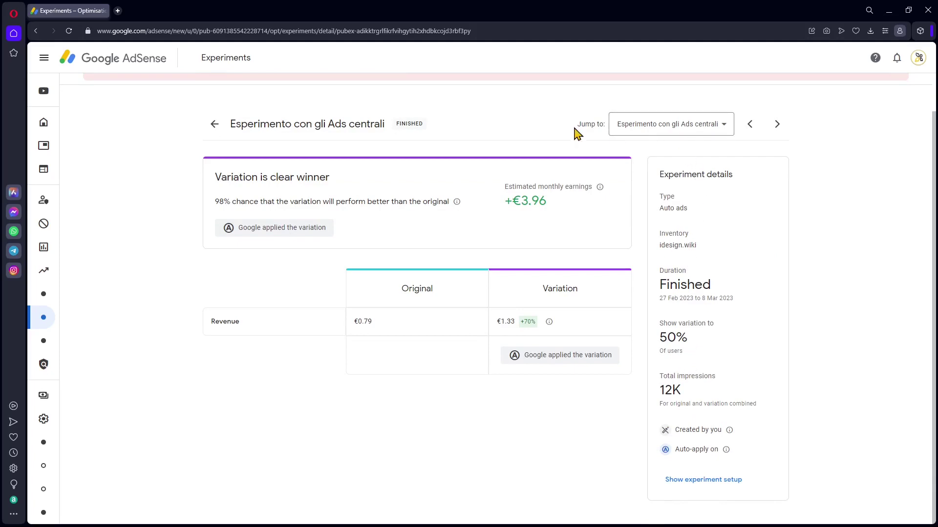
- Preview the experiment setup on mobile at the Michelangelo (1475–1564) page, showing 6 in-page ads
{"action": "left_click", "coordinate": [698, 482]}
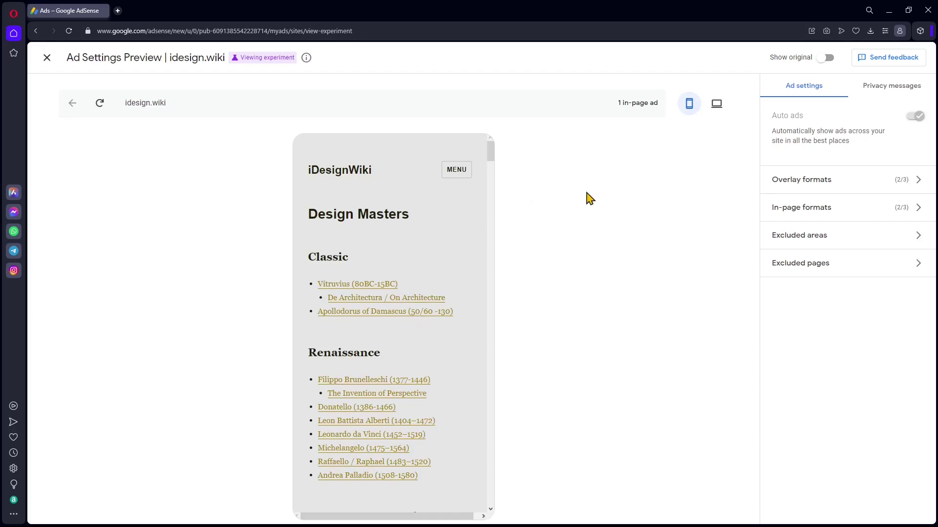
{"action": "scroll", "coordinate": [450, 381], "scroll_direction": "down", "scroll_amount": 3}
{"action": "left_click", "coordinate": [366, 311]}
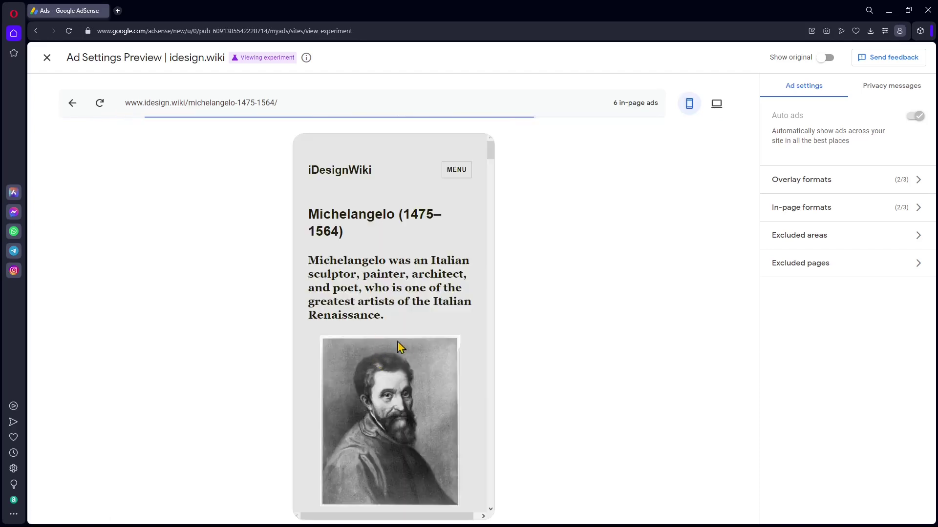
- Switch the preview to desktop and scroll through the experiment's ad placements
{"action": "left_click", "coordinate": [717, 103]}
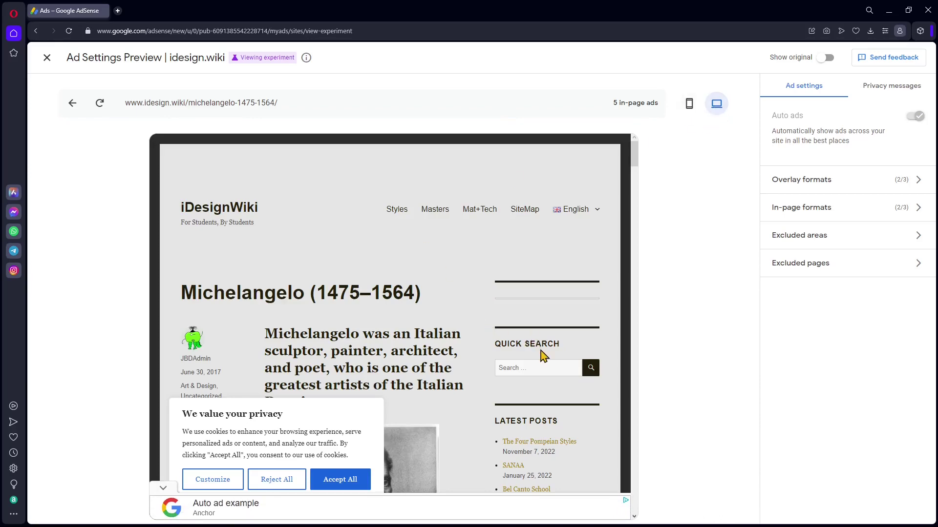
{"action": "scroll", "coordinate": [296, 349], "scroll_direction": "down", "scroll_amount": 2}
{"action": "scroll", "coordinate": [476, 422], "scroll_direction": "down", "scroll_amount": 15}
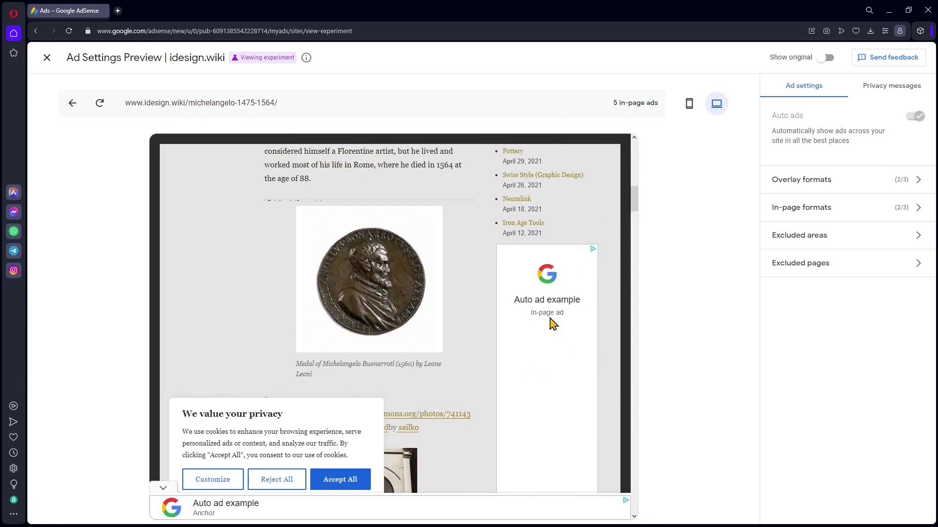
{"action": "scroll", "coordinate": [507, 341], "scroll_direction": "down", "scroll_amount": 7}
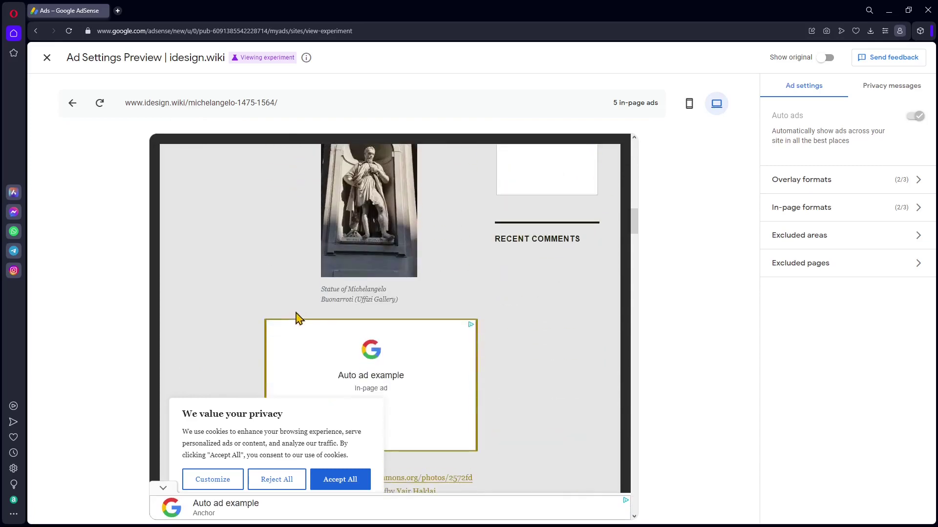
{"action": "scroll", "coordinate": [342, 293], "scroll_direction": "down", "scroll_amount": 1}
{"action": "scroll", "coordinate": [477, 379], "scroll_direction": "down", "scroll_amount": 6}
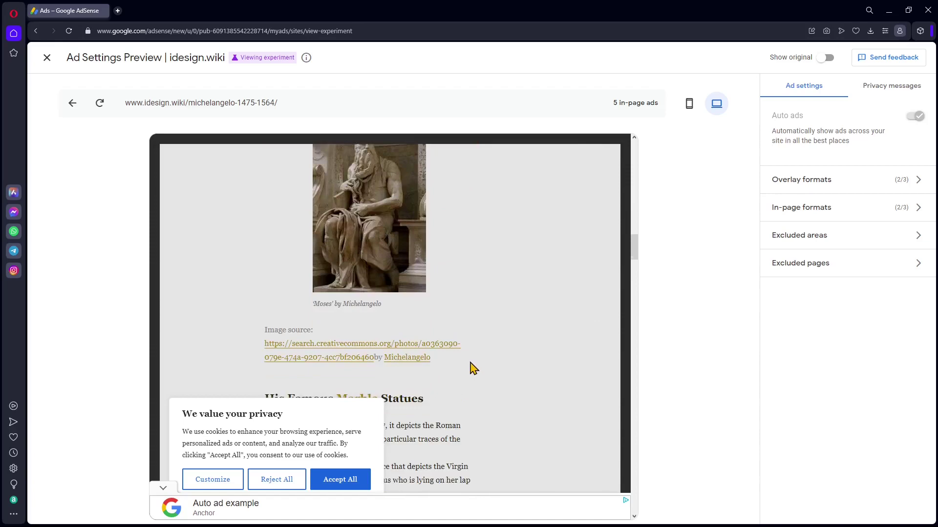
{"action": "scroll", "coordinate": [476, 368], "scroll_direction": "down", "scroll_amount": 13}
{"action": "scroll", "coordinate": [513, 364], "scroll_direction": "up", "scroll_amount": 2}
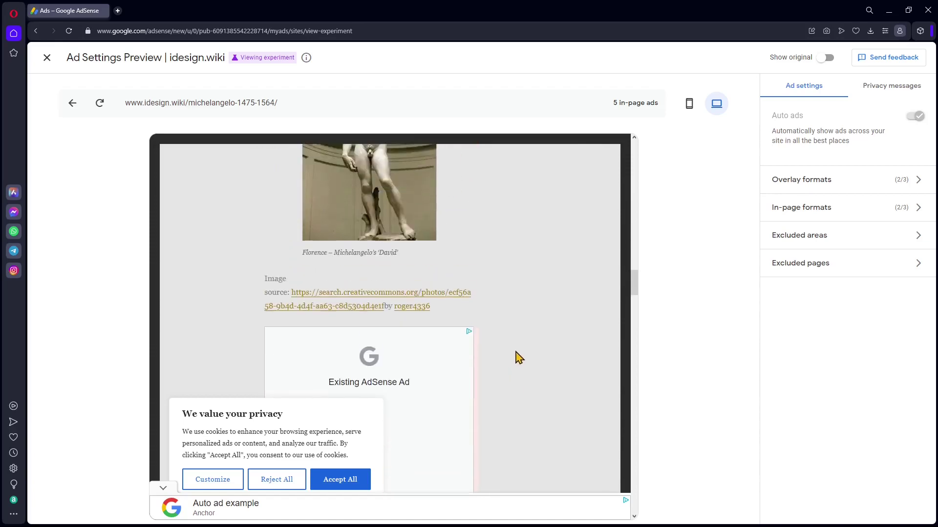
{"action": "scroll", "coordinate": [488, 332], "scroll_direction": "down", "scroll_amount": 8}
{"action": "left_click_drag", "start_coordinate": [638, 308], "coordinate": [647, 154]}
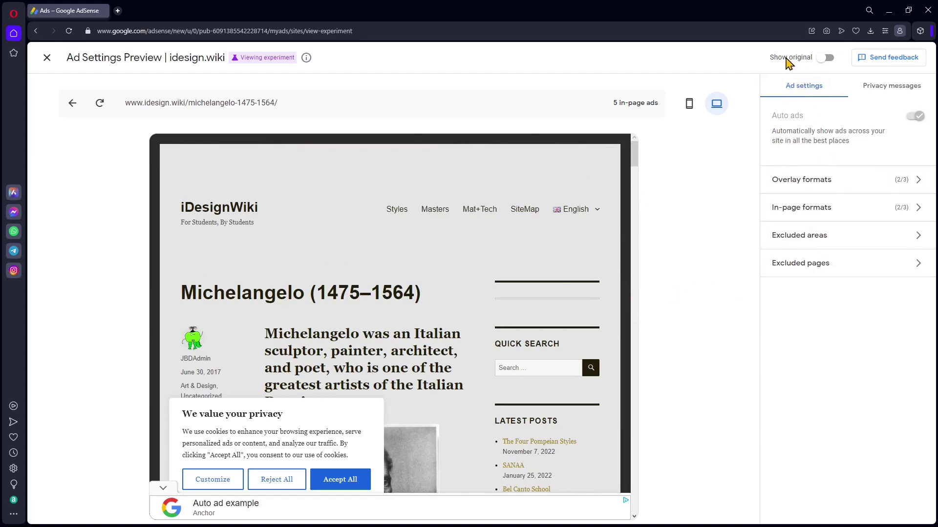
- Compare against the original settings, then return the preview to the idesign.wiki home page
{"action": "left_click", "coordinate": [825, 57]}
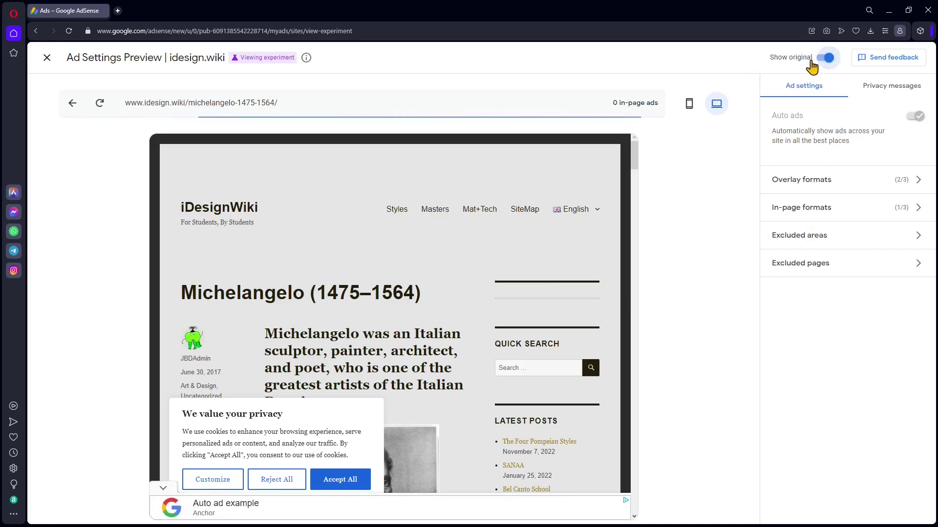
{"action": "left_click", "coordinate": [825, 58]}
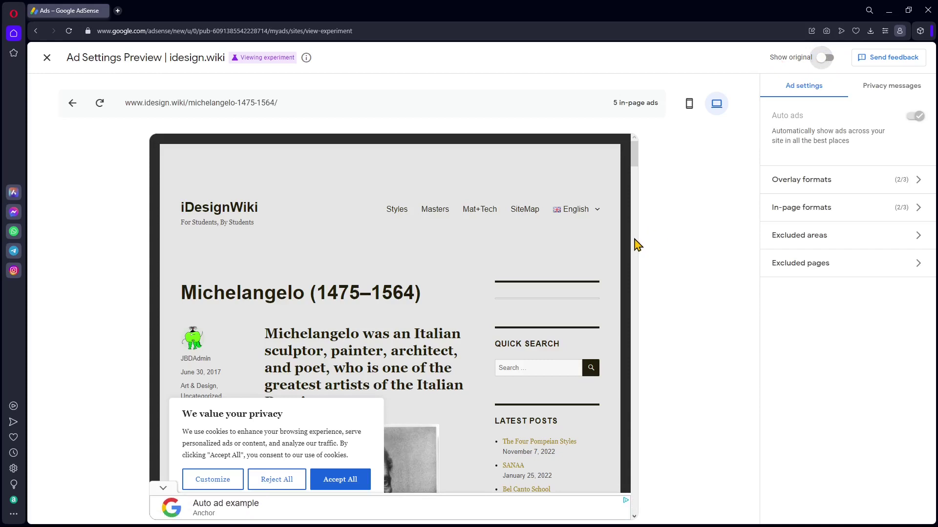
{"action": "left_click", "coordinate": [73, 103]}
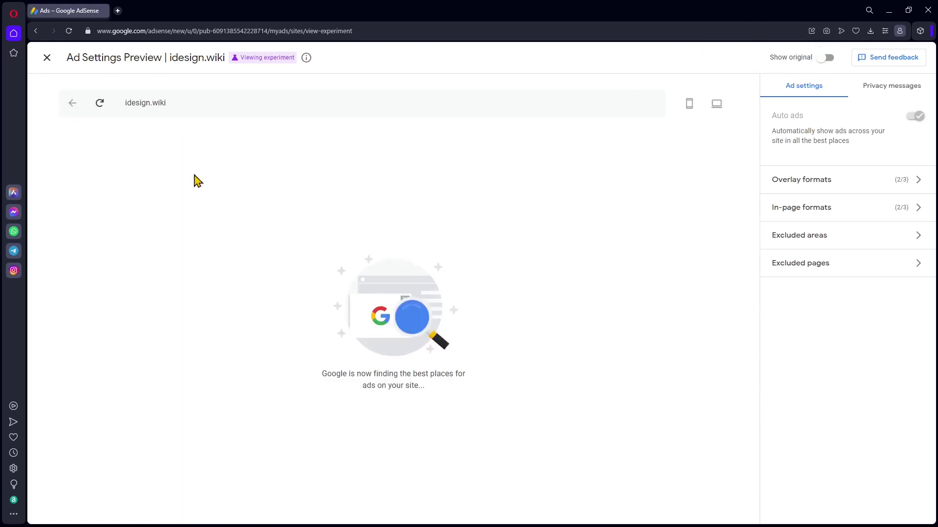
- Close the preview and check Auto optimise settings (on, 50% of users) without saving changes
{"action": "left_click", "coordinate": [46, 59]}
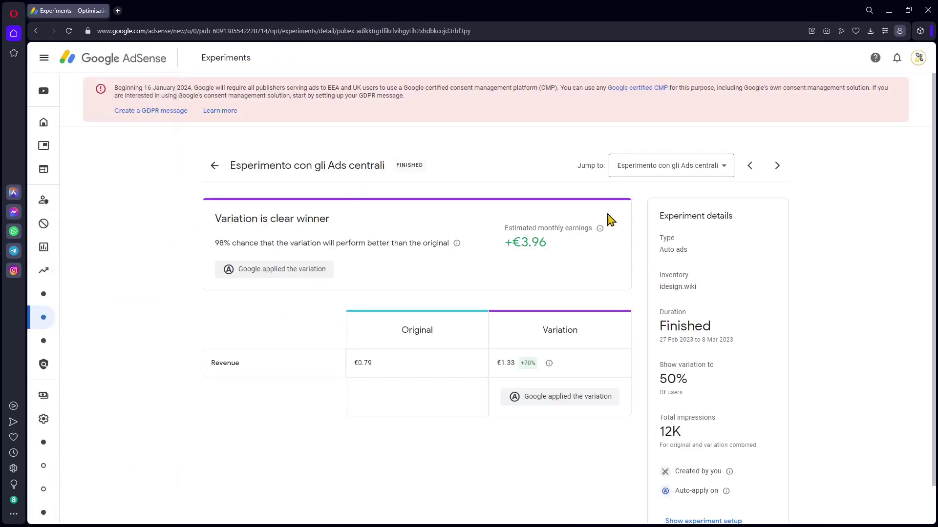
{"action": "left_click", "coordinate": [215, 165]}
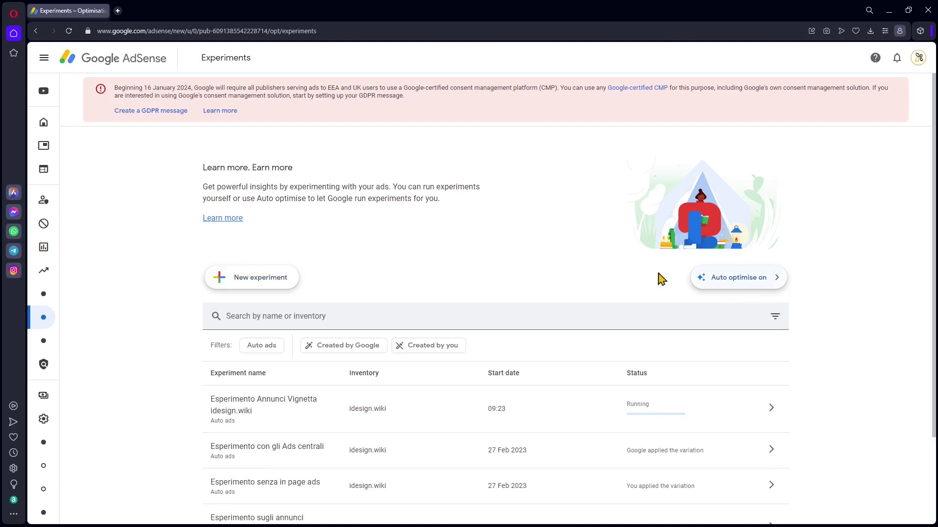
{"action": "left_click", "coordinate": [727, 283]}
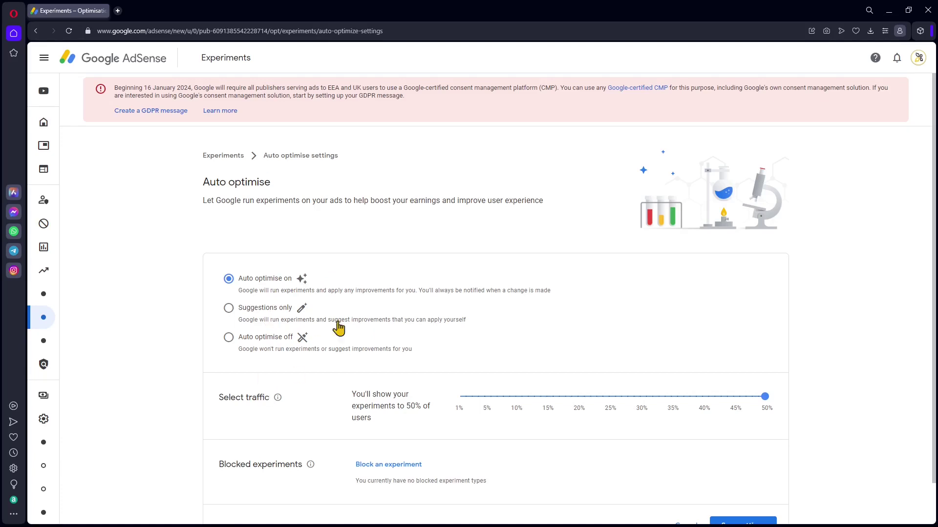
{"action": "scroll", "coordinate": [470, 399], "scroll_direction": "down", "scroll_amount": 1}
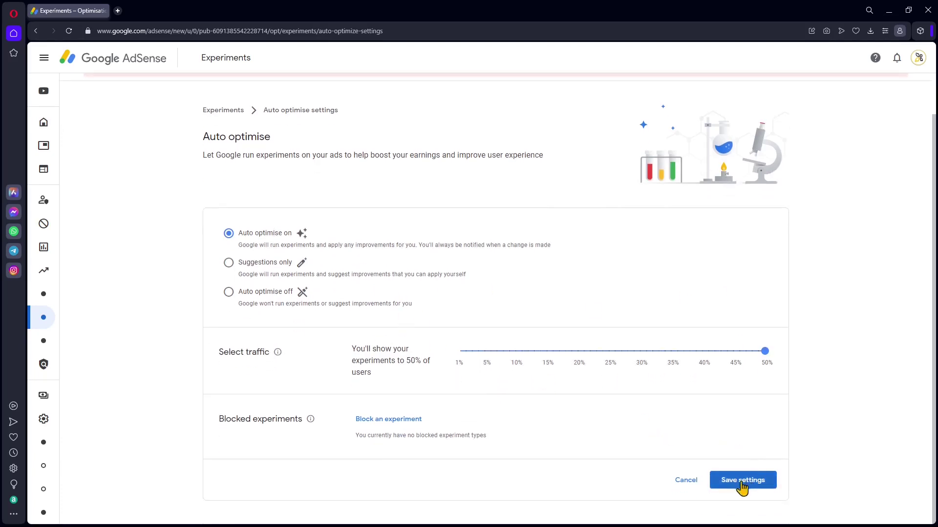
{"action": "left_click", "coordinate": [685, 481]}
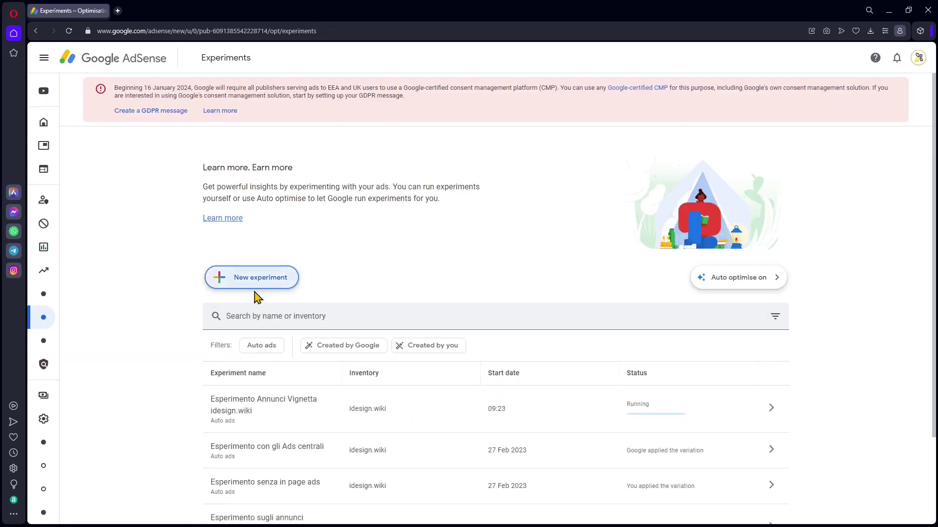
- Start a new Auto ads experiment and pick idesign.wiki as its site
{"action": "left_click", "coordinate": [260, 279]}
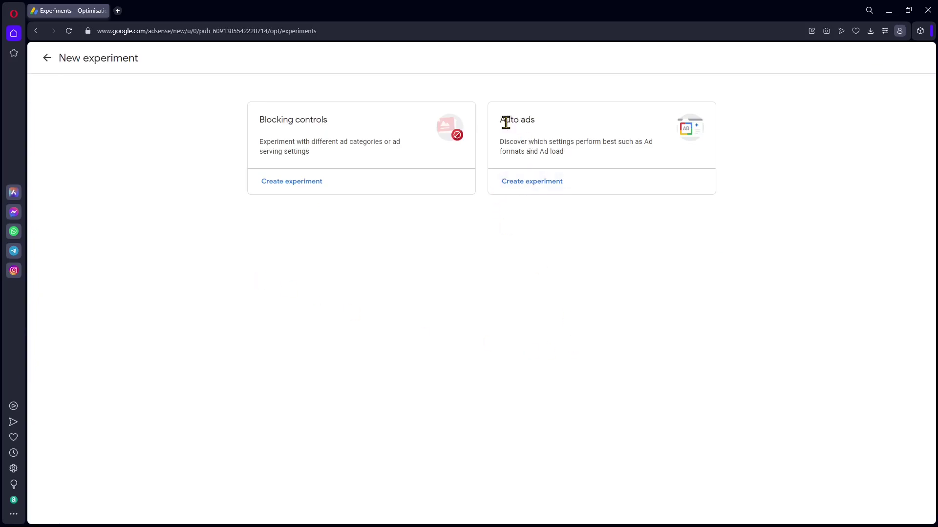
{"action": "left_click_drag", "start_coordinate": [500, 119], "coordinate": [640, 164]}
{"action": "left_click", "coordinate": [593, 159]}
{"action": "left_click", "coordinate": [559, 186]}
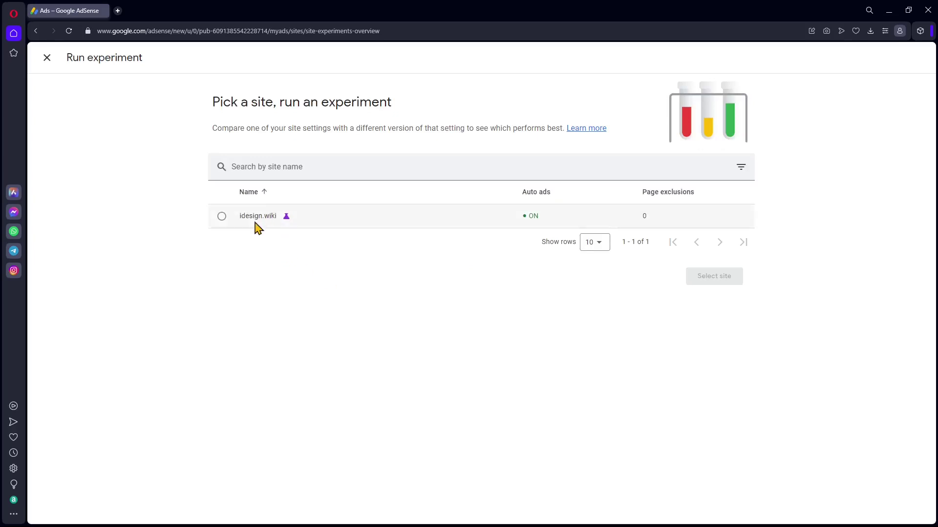
{"action": "left_click", "coordinate": [222, 217]}
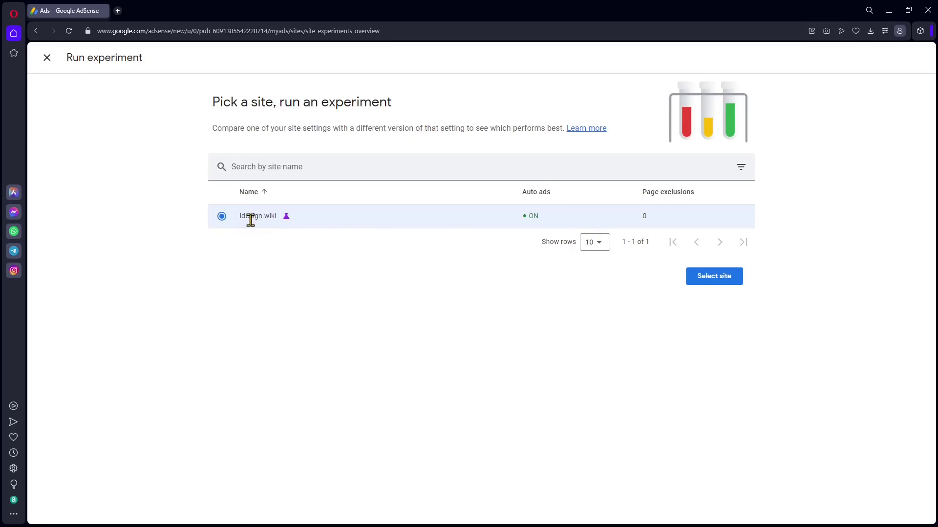
- Confirm idesign.wiki and review the running experiment's overlay (3/3) and in-page (2/3) formats
{"action": "left_click", "coordinate": [716, 281]}
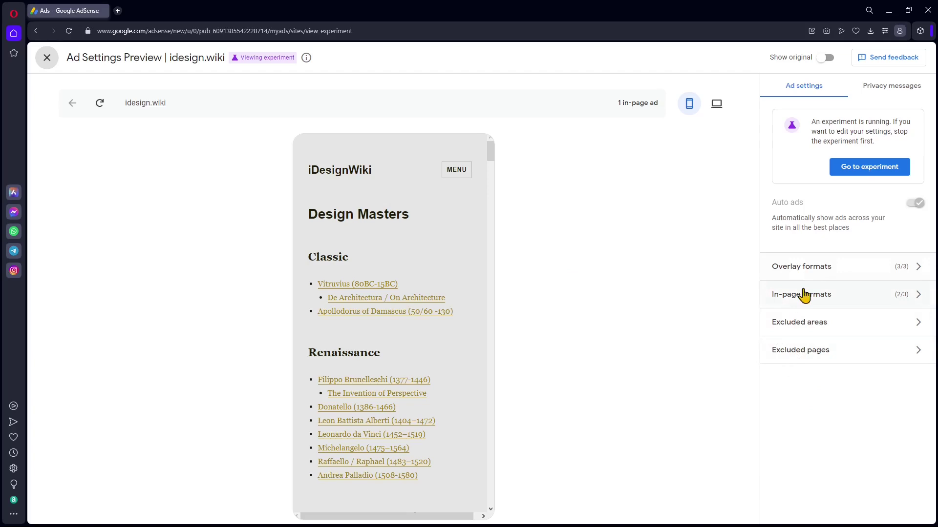
{"action": "left_click", "coordinate": [797, 269]}
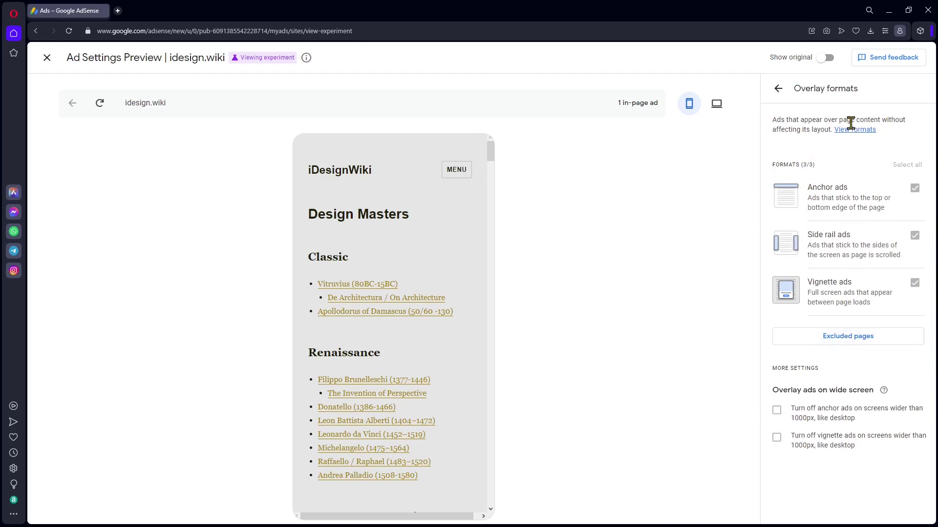
{"action": "left_click", "coordinate": [778, 89]}
{"action": "left_click", "coordinate": [816, 304]}
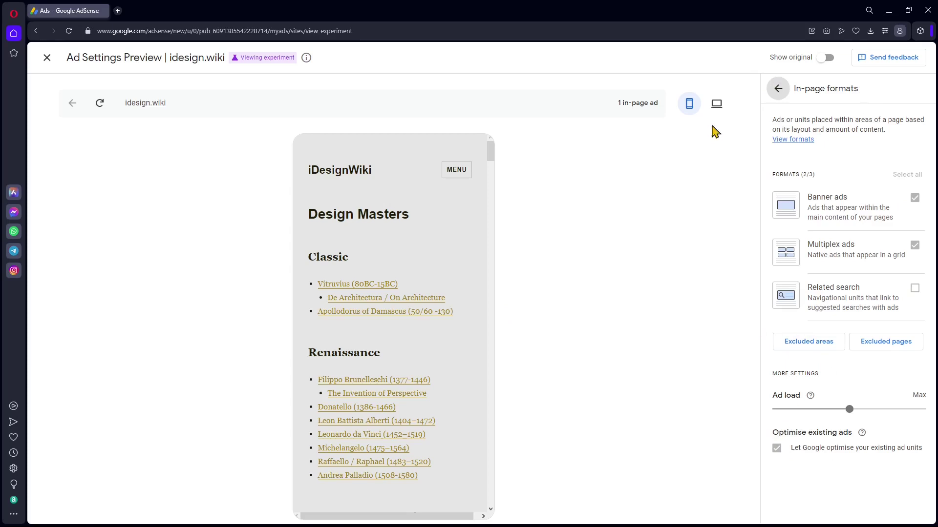
{"action": "left_click", "coordinate": [776, 91]}
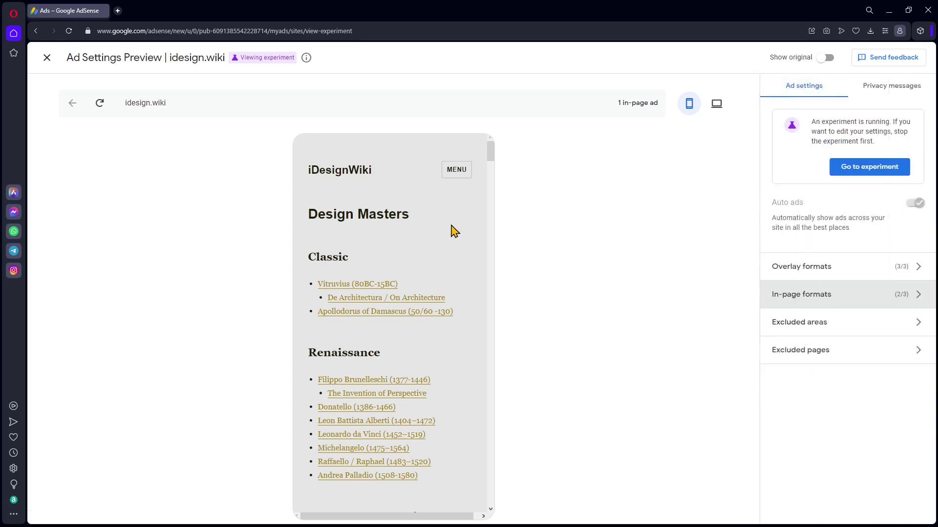
- End the Esperimento Annunci Vignetta idesign.wiki experiment, choosing Keep original
{"action": "left_click", "coordinate": [854, 171]}
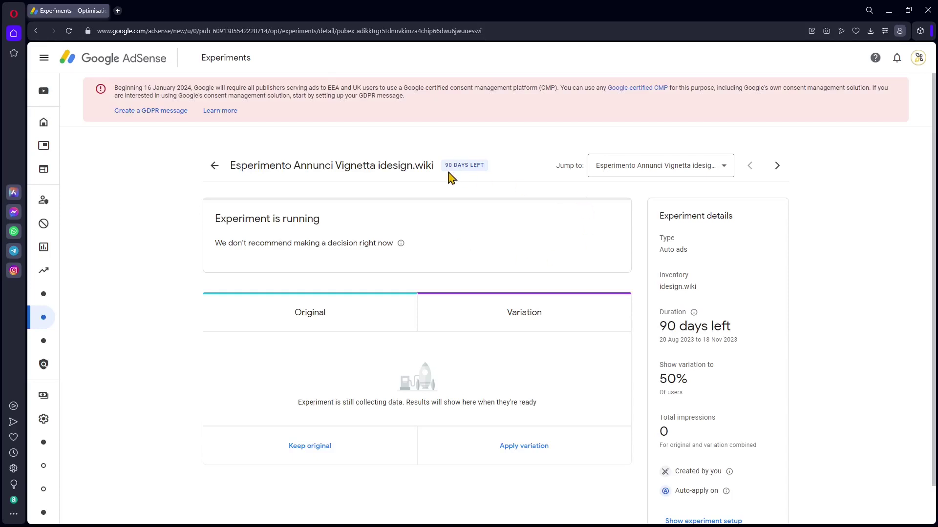
{"action": "scroll", "coordinate": [513, 234], "scroll_direction": "down", "scroll_amount": 1}
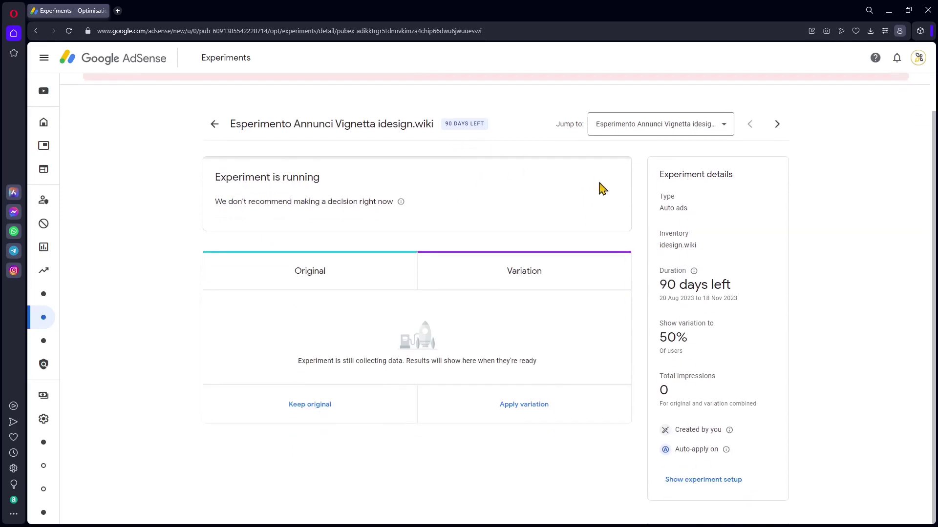
{"action": "scroll", "coordinate": [538, 186], "scroll_direction": "up", "scroll_amount": 1}
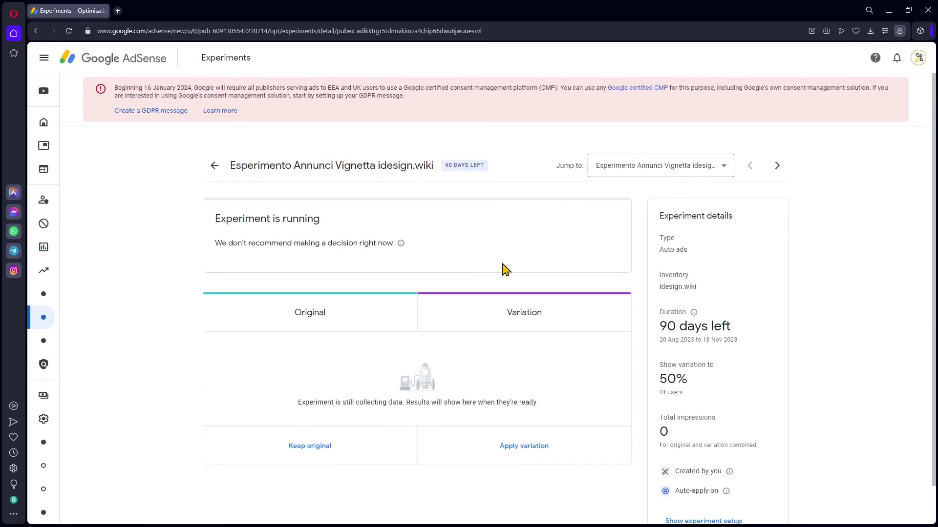
{"action": "scroll", "coordinate": [504, 303], "scroll_direction": "down", "scroll_amount": 1}
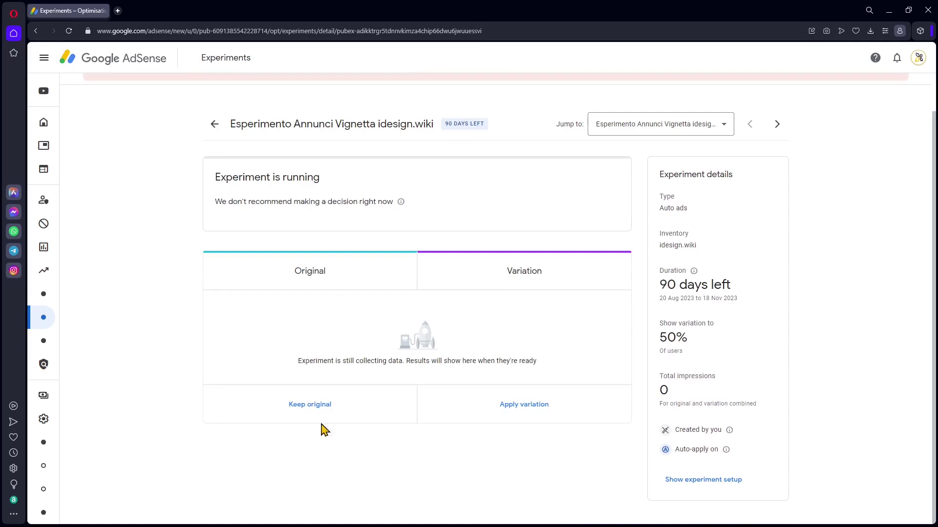
{"action": "left_click", "coordinate": [323, 406]}
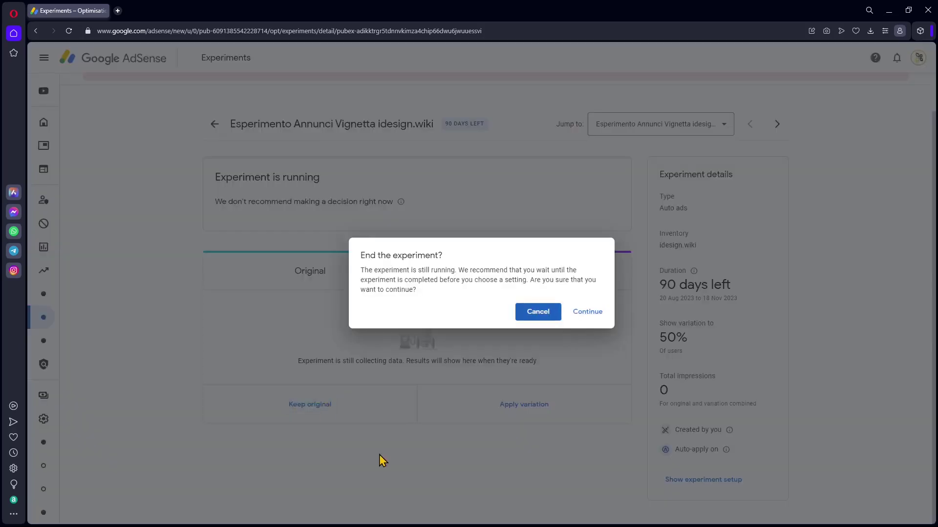
{"action": "left_click", "coordinate": [596, 317]}
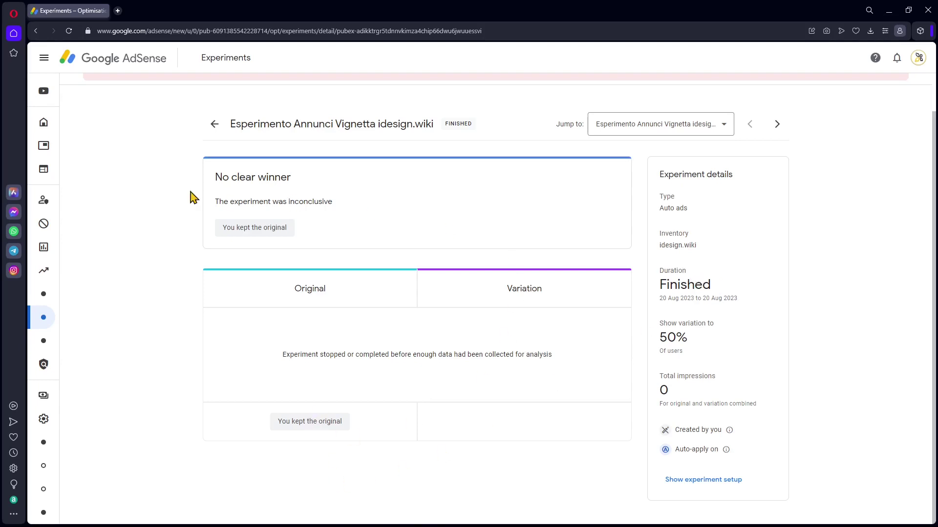
- Return to Experiments and create a new Auto ads experiment
{"action": "left_click", "coordinate": [214, 124]}
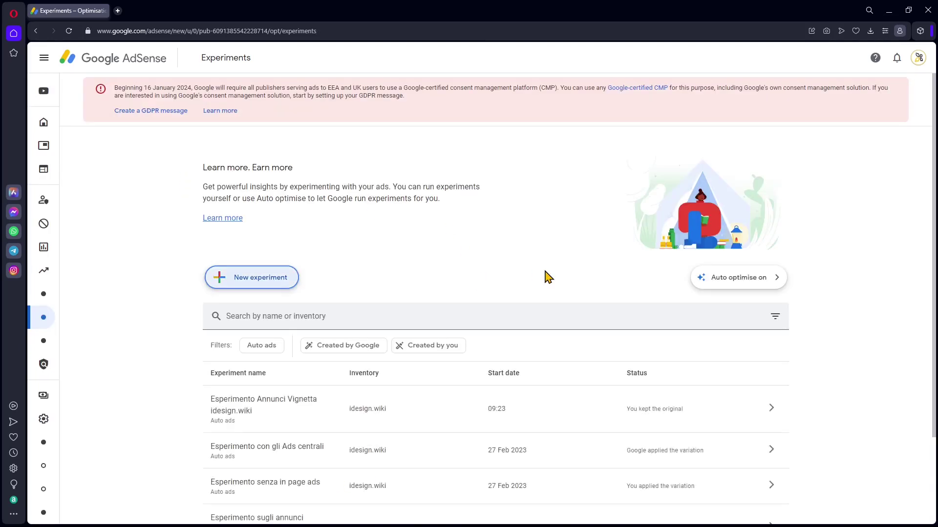
{"action": "left_click", "coordinate": [252, 282]}
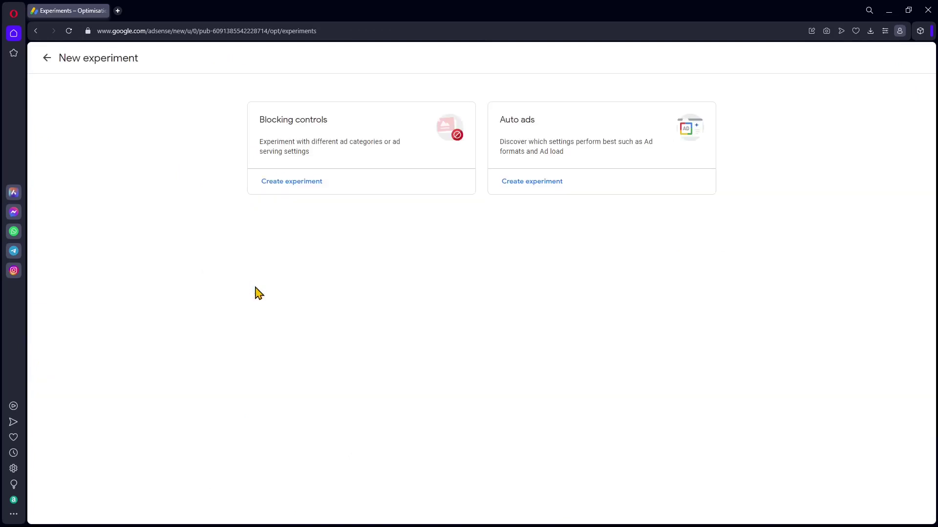
{"action": "left_click", "coordinate": [535, 183]}
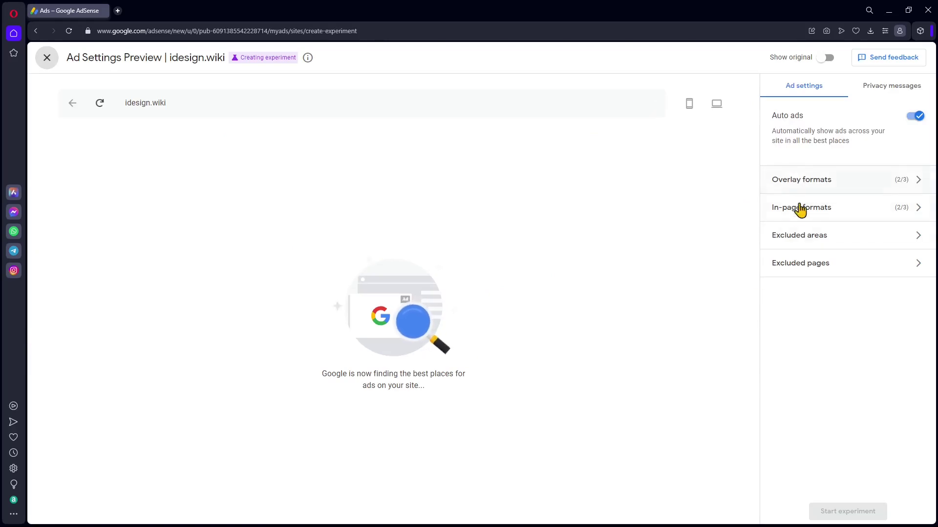
- Turn on Vignette ads among the overlay formats and switch the preview to desktop
{"action": "left_click", "coordinate": [798, 182]}
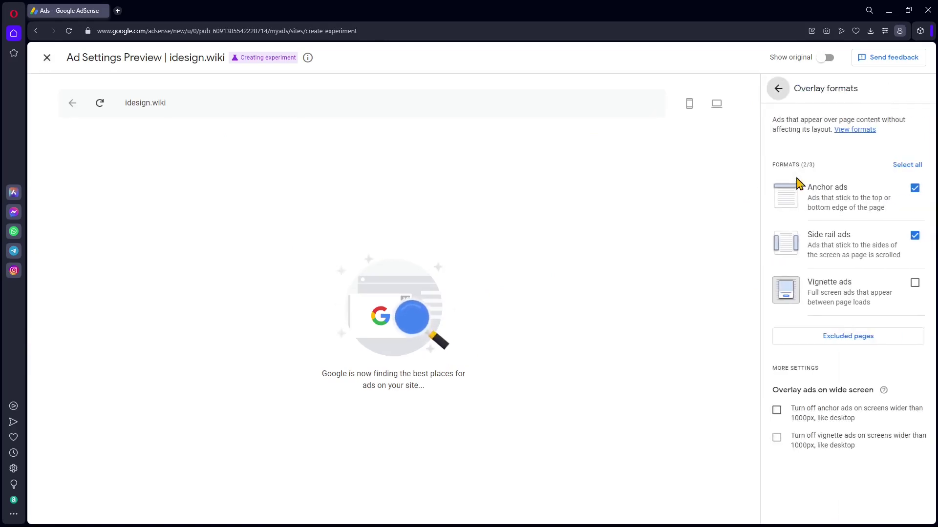
{"action": "left_click", "coordinate": [915, 284]}
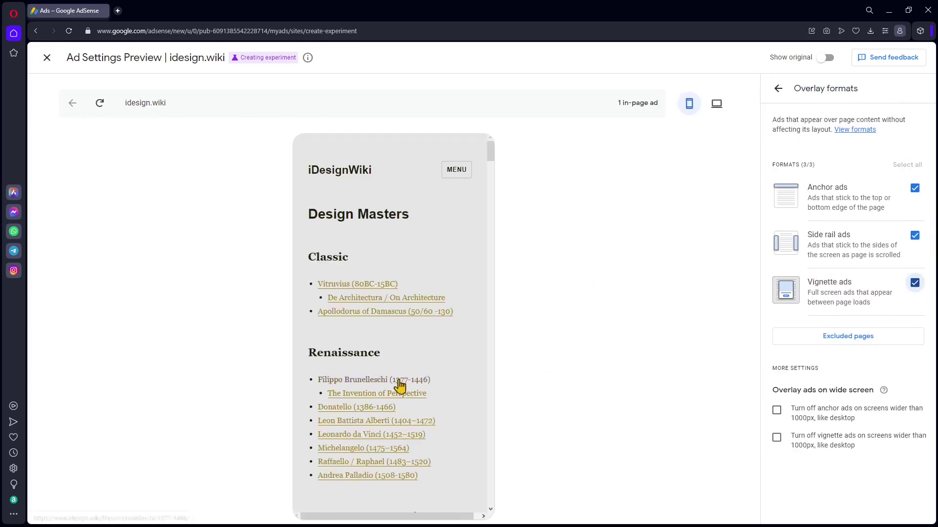
{"action": "left_click", "coordinate": [915, 283]}
{"action": "left_click", "coordinate": [915, 284]}
{"action": "scroll", "coordinate": [406, 391], "scroll_direction": "down", "scroll_amount": 5}
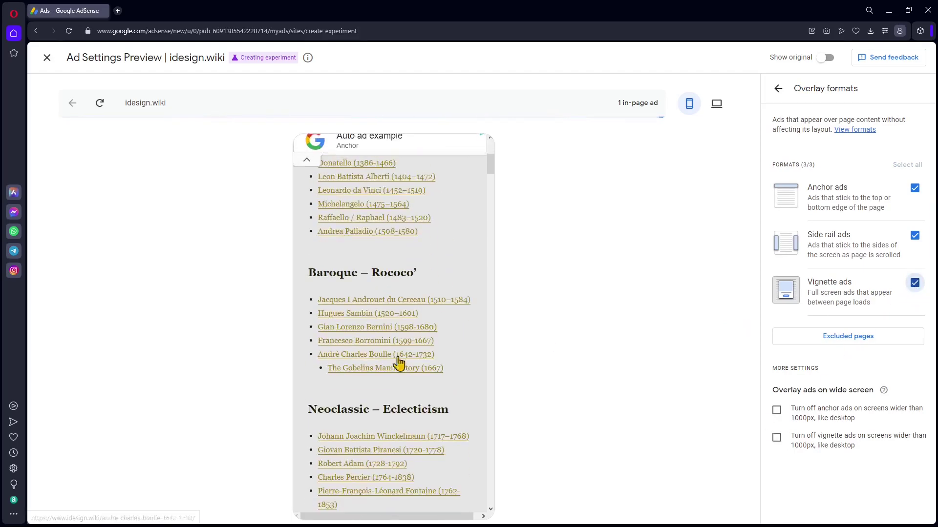
{"action": "scroll", "coordinate": [356, 171], "scroll_direction": "up", "scroll_amount": 5}
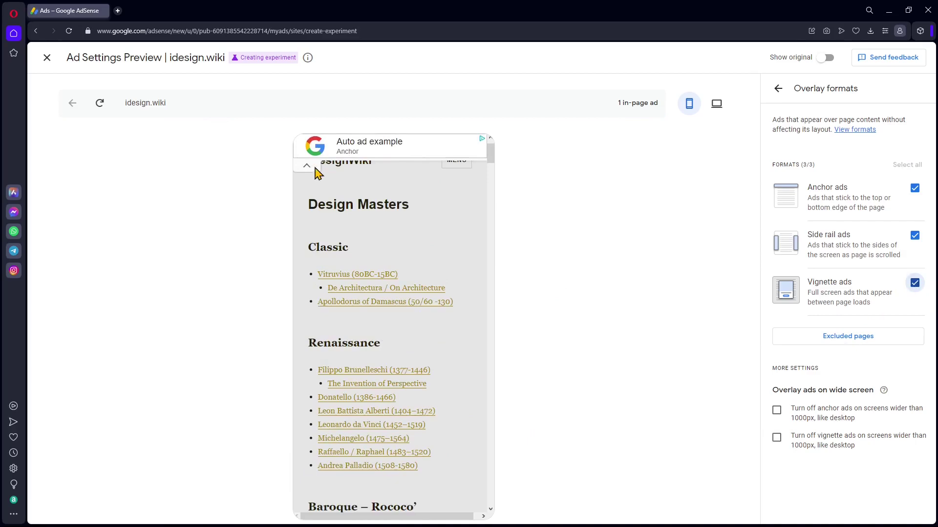
{"action": "left_click", "coordinate": [716, 104]}
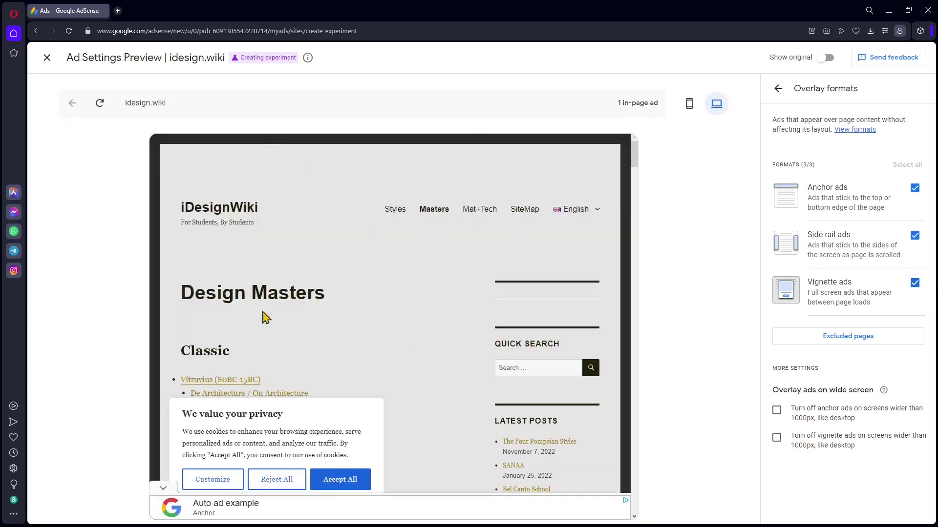
- Toggle between original and vignette variation previews, then go back to the ad settings summary
{"action": "scroll", "coordinate": [267, 342], "scroll_direction": "down", "scroll_amount": 4}
{"action": "scroll", "coordinate": [390, 324], "scroll_direction": "up", "scroll_amount": 4}
{"action": "left_click", "coordinate": [825, 58]}
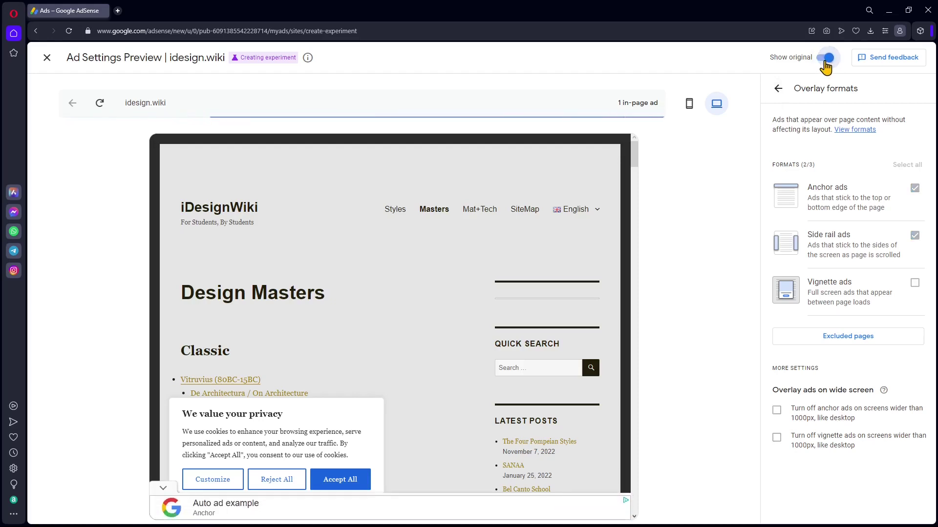
{"action": "left_click", "coordinate": [826, 59]}
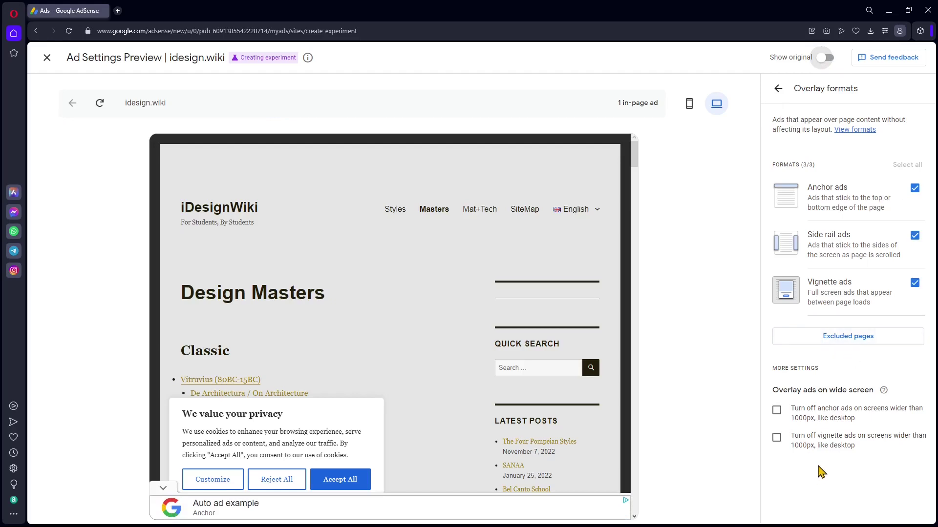
{"action": "left_click", "coordinate": [778, 89]}
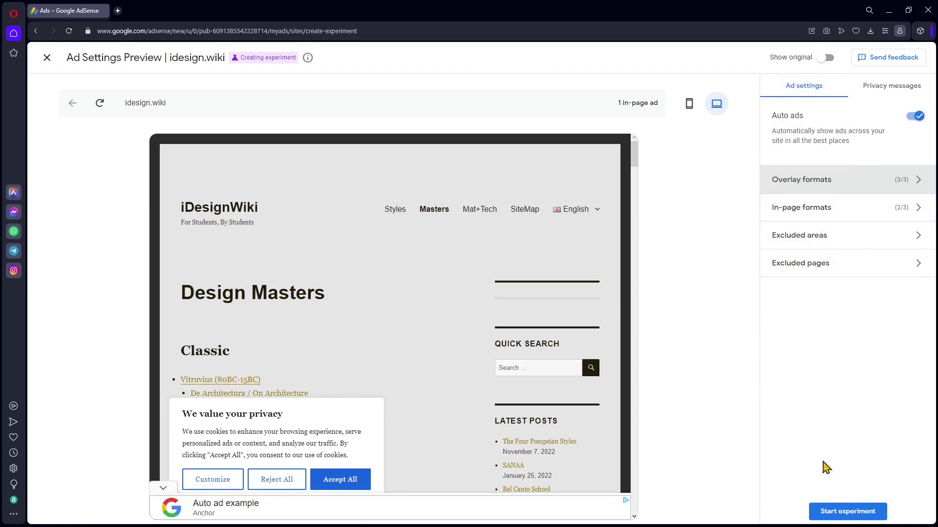
- Start the idesign.wiki Auto ads experiment at a 50% variation with automatic winner selection off
{"action": "left_click", "coordinate": [836, 513]}
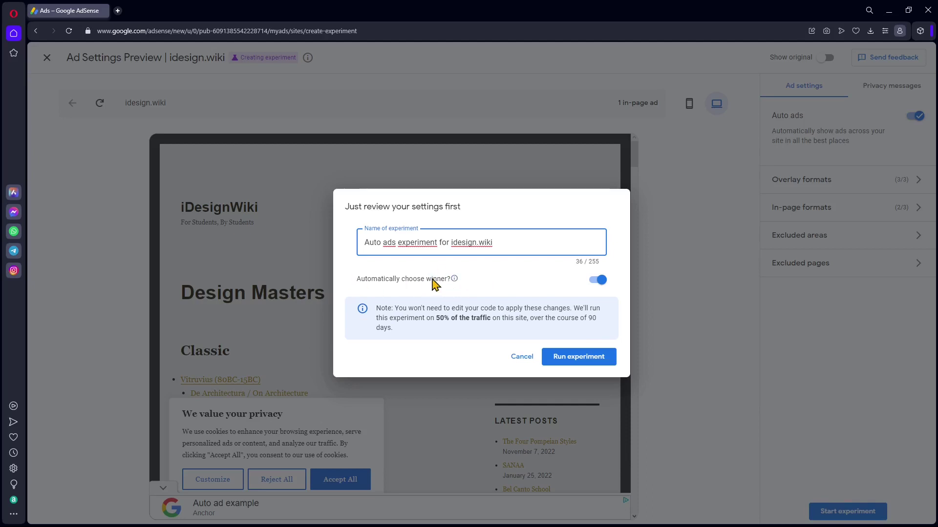
{"action": "left_click", "coordinate": [603, 281]}
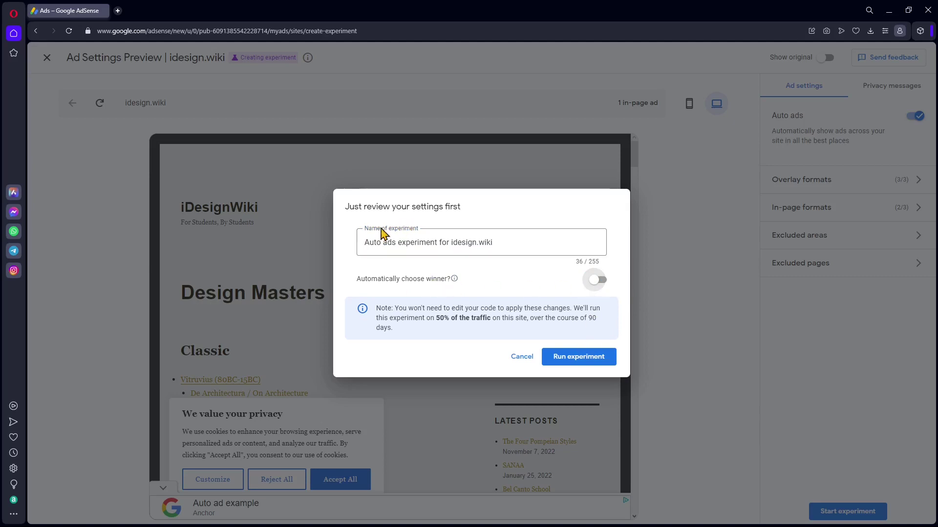
{"action": "left_click", "coordinate": [590, 359]}
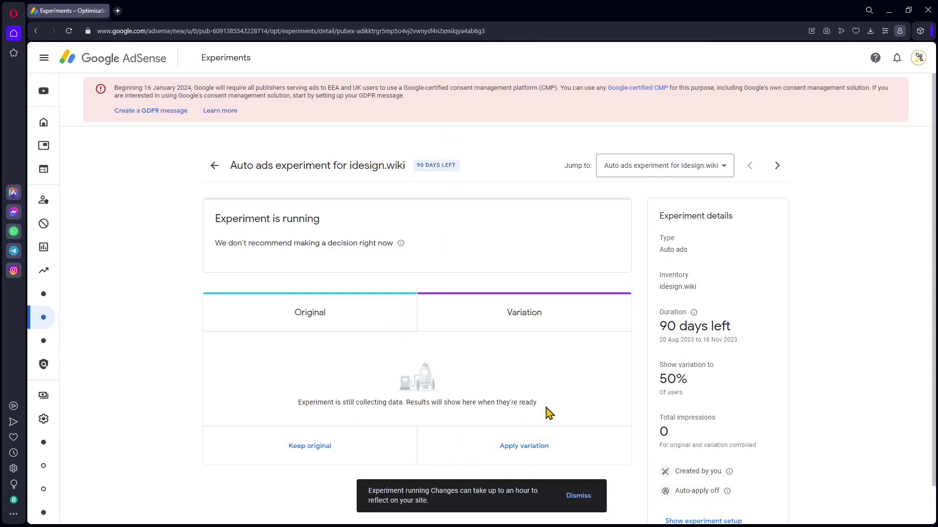
{"action": "scroll", "coordinate": [683, 410], "scroll_direction": "down", "scroll_amount": 1}
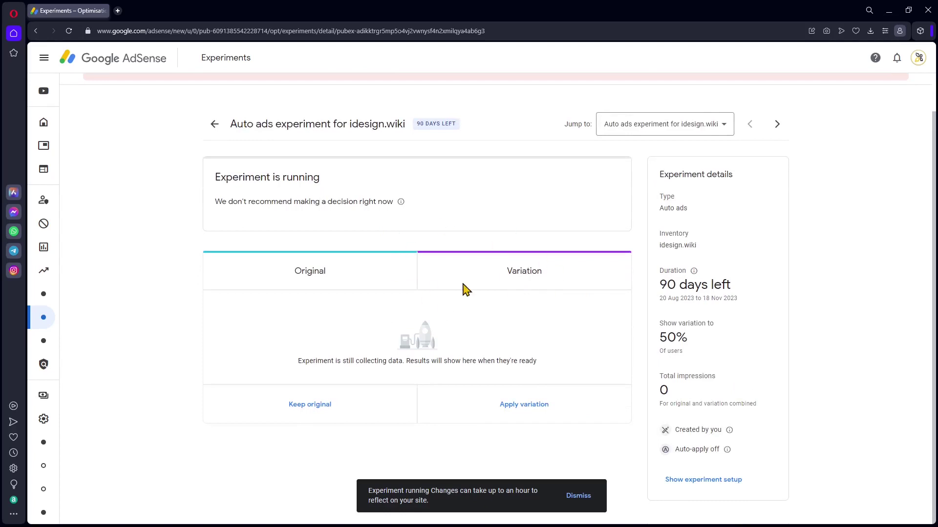
{"action": "scroll", "coordinate": [433, 367], "scroll_direction": "up", "scroll_amount": 1}
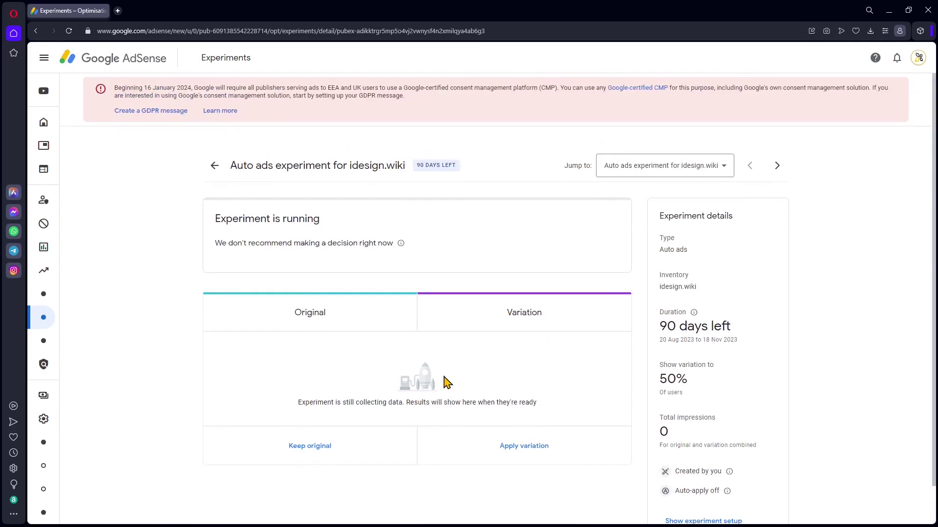
{"action": "scroll", "coordinate": [442, 376], "scroll_direction": "down", "scroll_amount": 1}
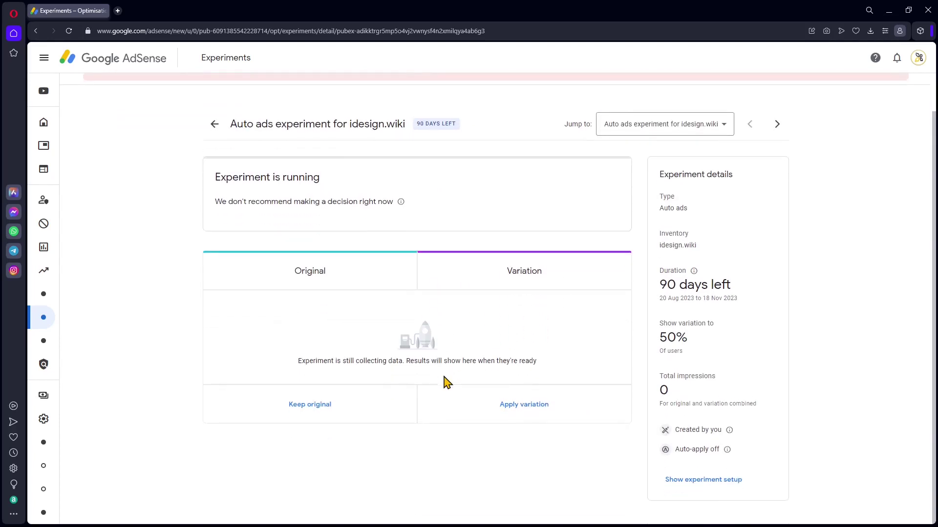